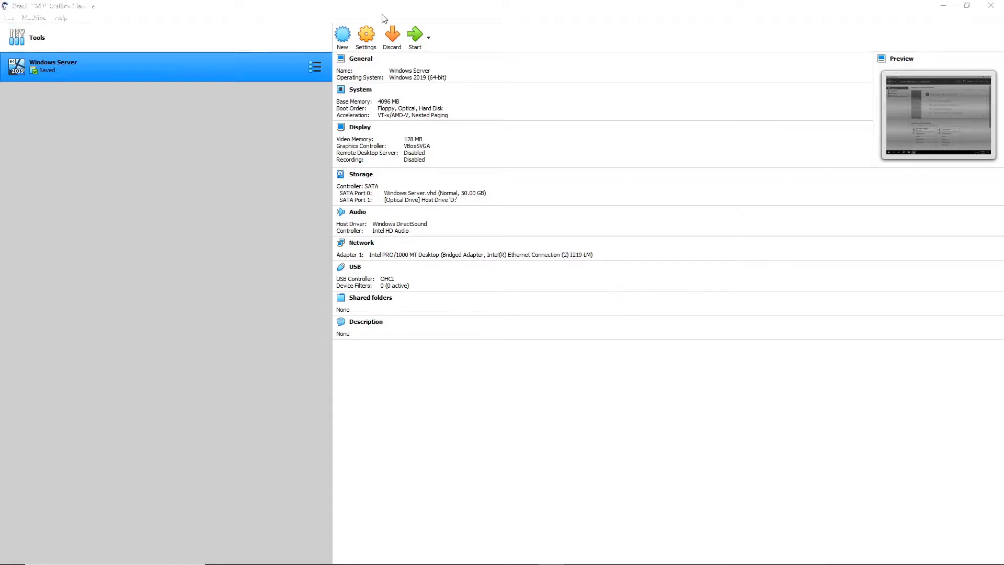
Step: Start the Windows Server virtual machine and look over the Server Manager dashboard and its list of administrative tools
left_click(418, 38)
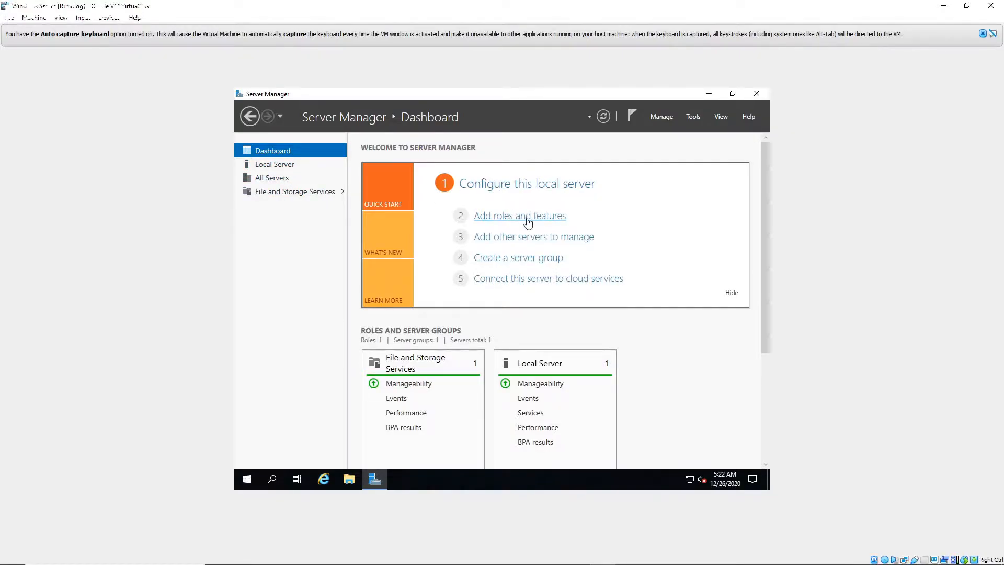
scroll(560, 421, "down", 3)
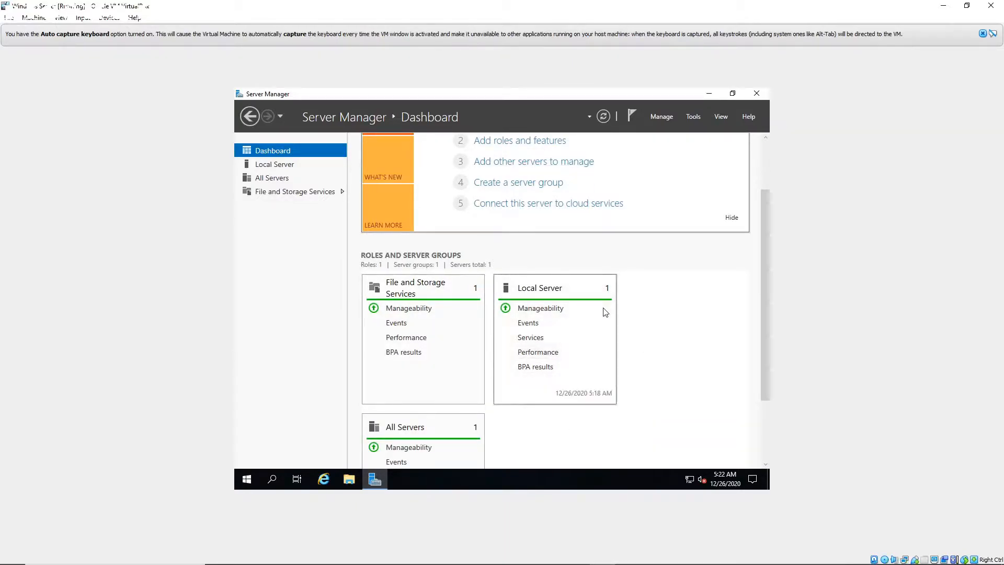
scroll(666, 347, "up", 3)
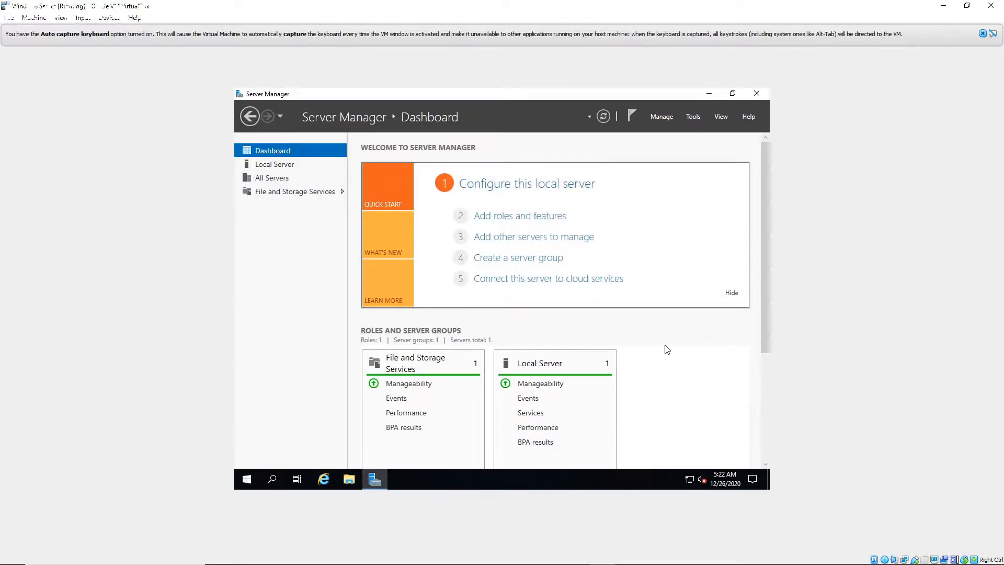
left_click(696, 120)
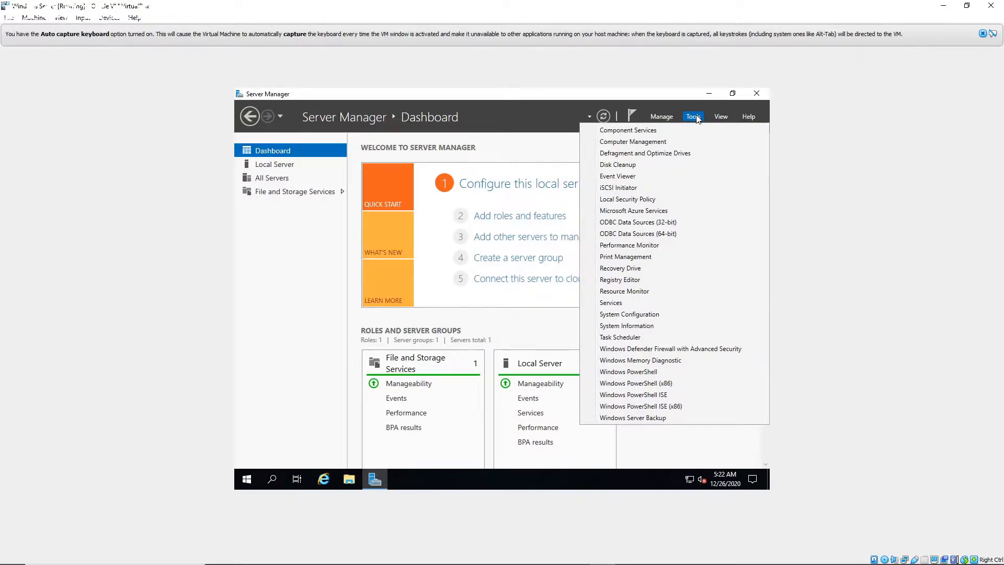
left_click(696, 118)
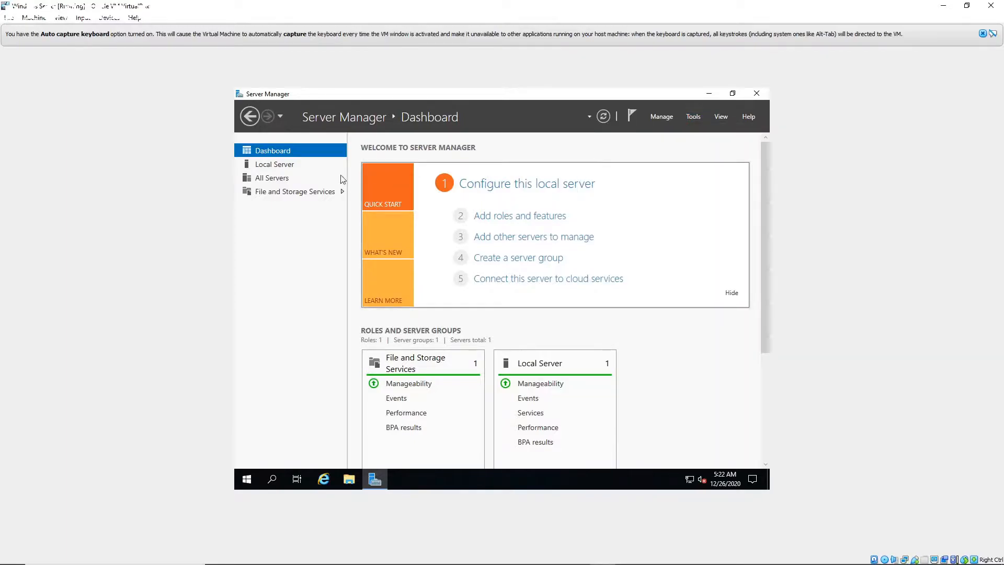
Step: Review the local server's computer name and workgroup settings, leaving the rename dialog without changes
left_click(260, 166)
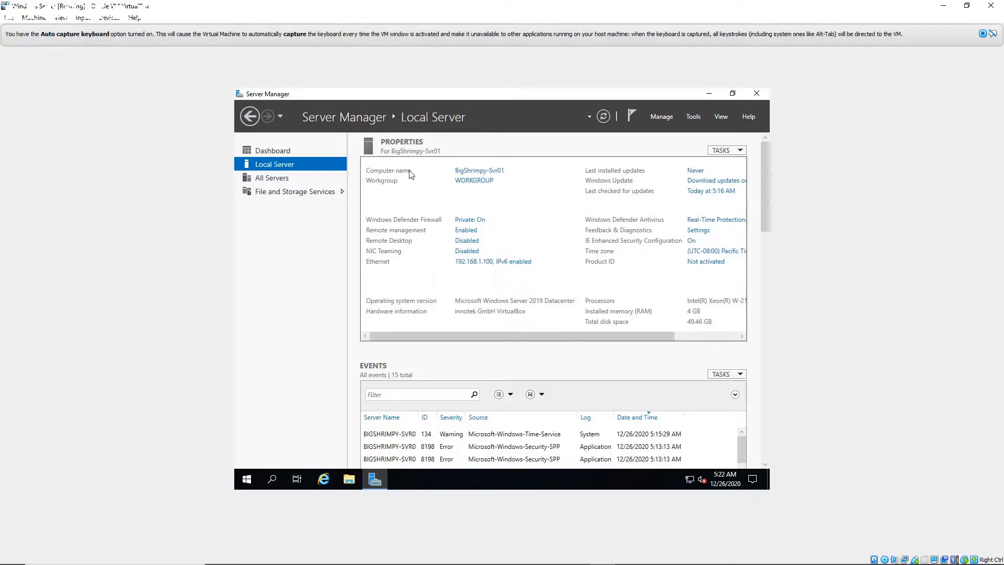
left_click(471, 172)
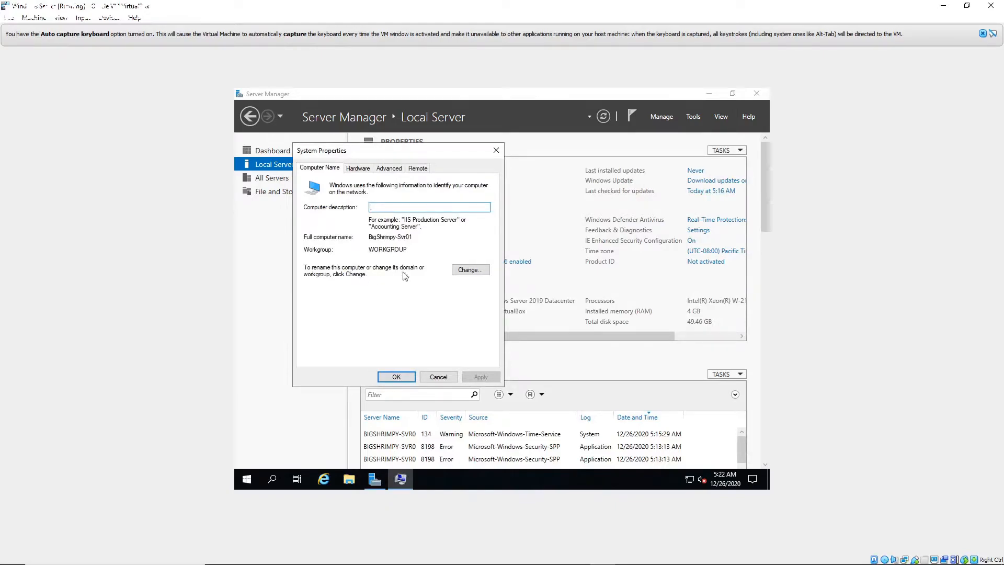
left_click(461, 271)
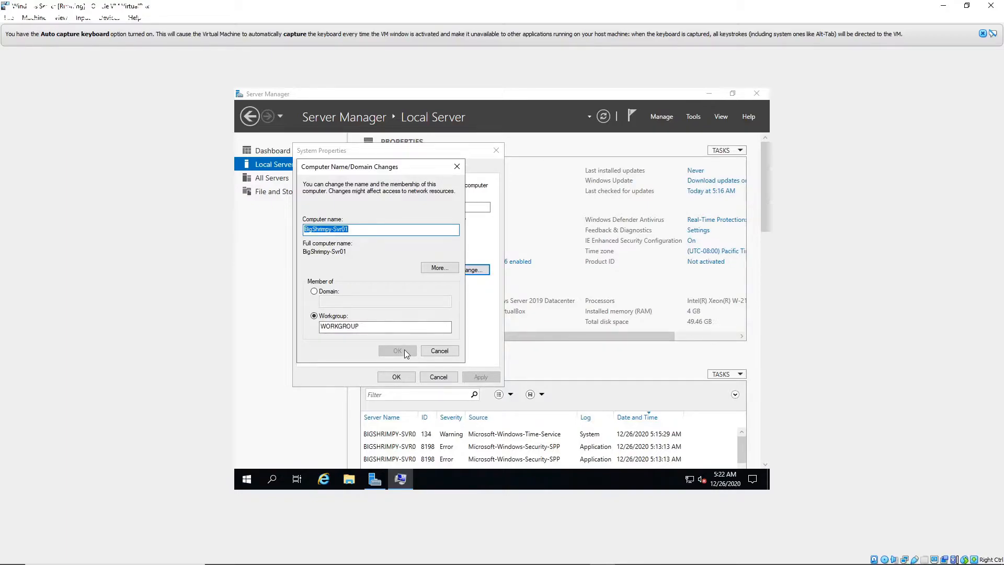
left_click(441, 351)
left_click(496, 151)
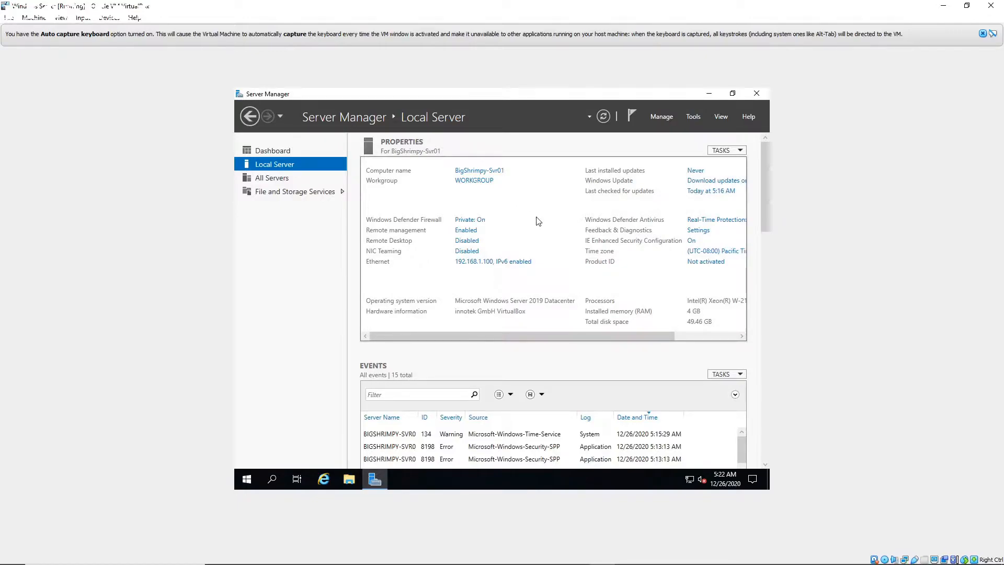
Step: Open the properties of the Ethernet adapter from the network settings
right_click(690, 481)
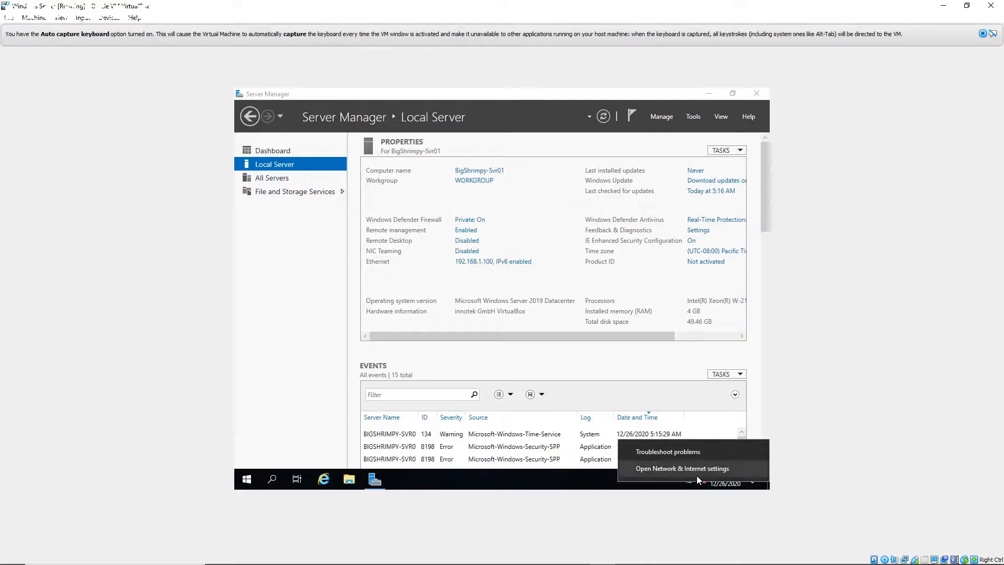
left_click(698, 469)
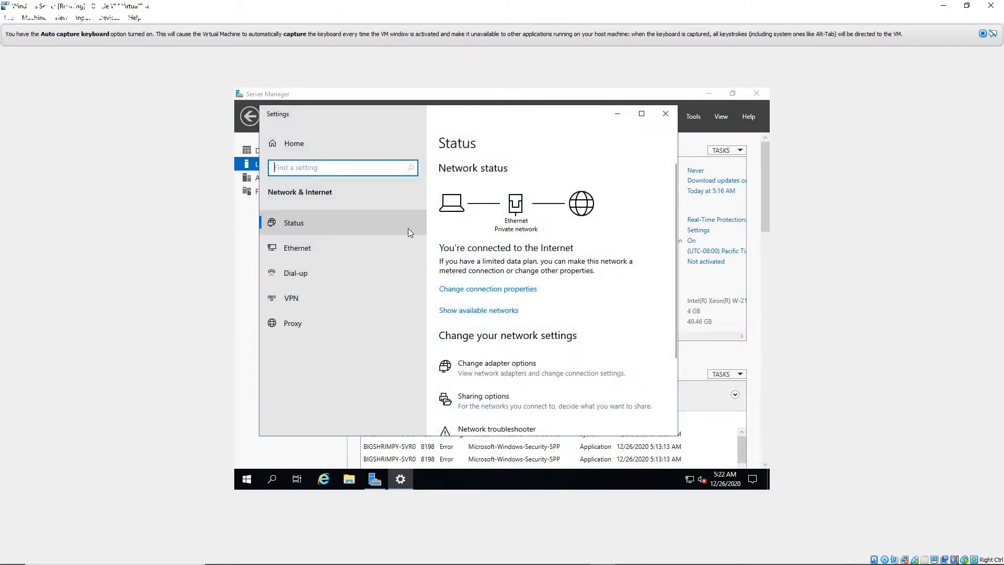
left_click(303, 248)
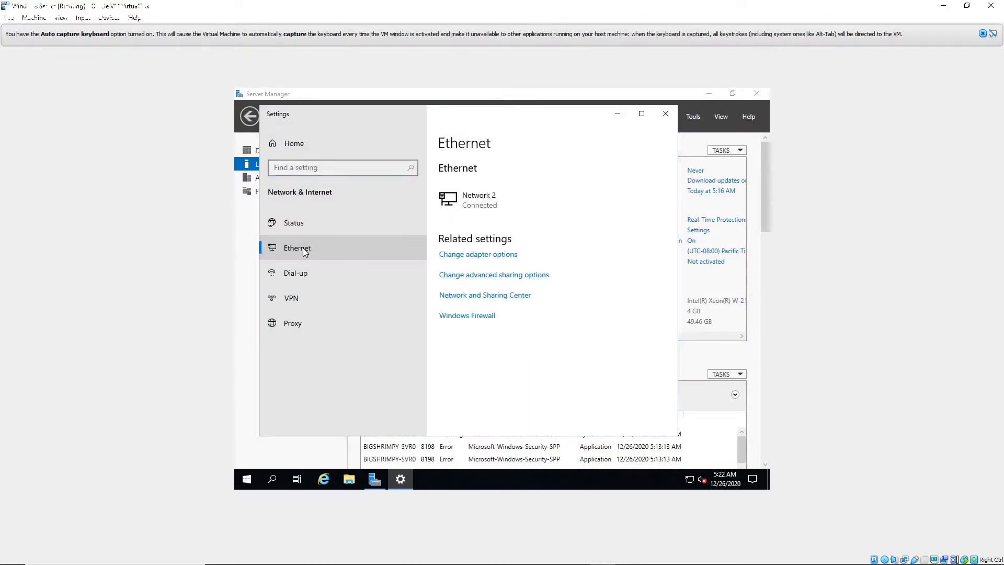
left_click(465, 255)
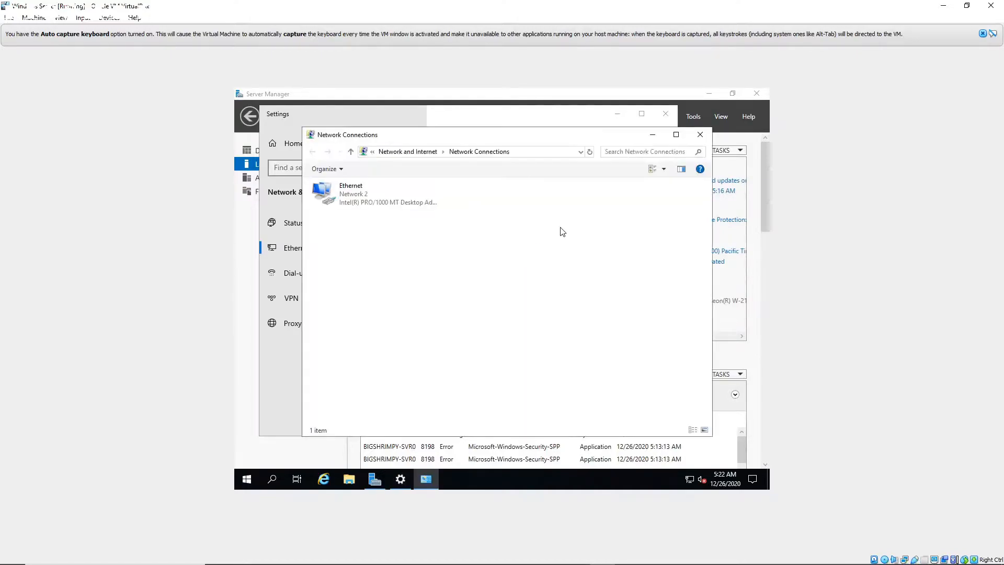
left_click(351, 195)
right_click(351, 194)
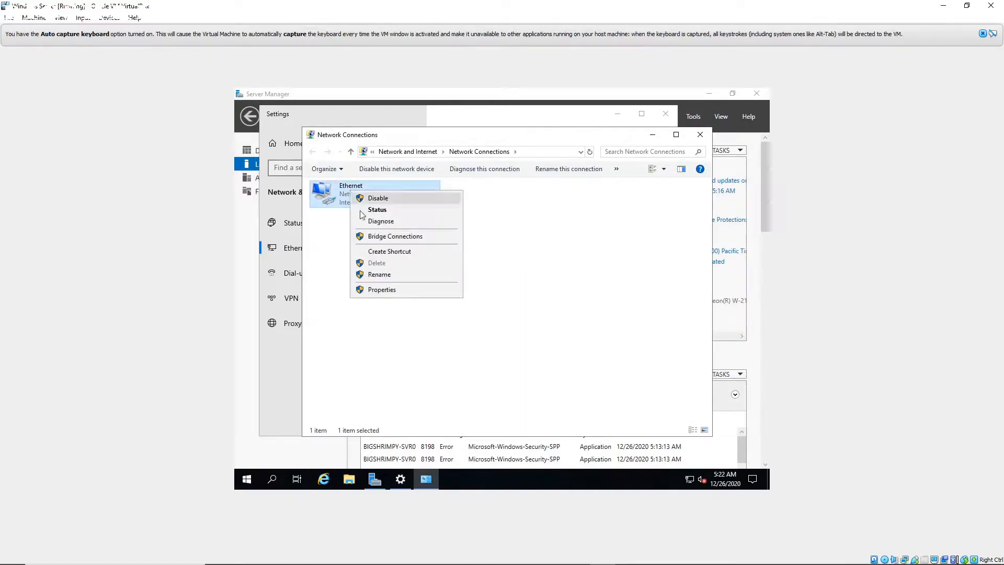
left_click(385, 291)
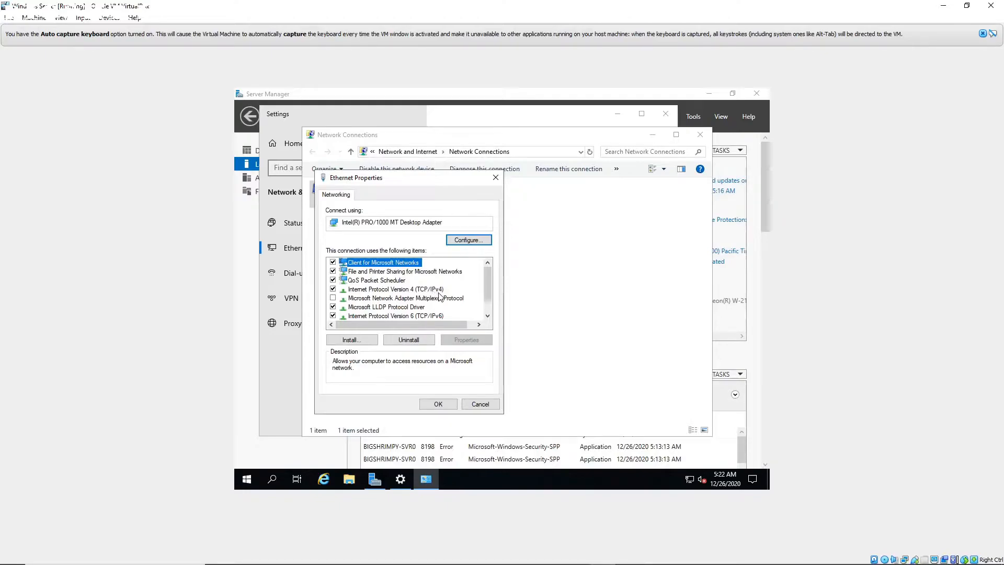
Step: Review the Ethernet adapter's Internet Protocol Version 4 addressing and close all network windows without changes
left_click(413, 291)
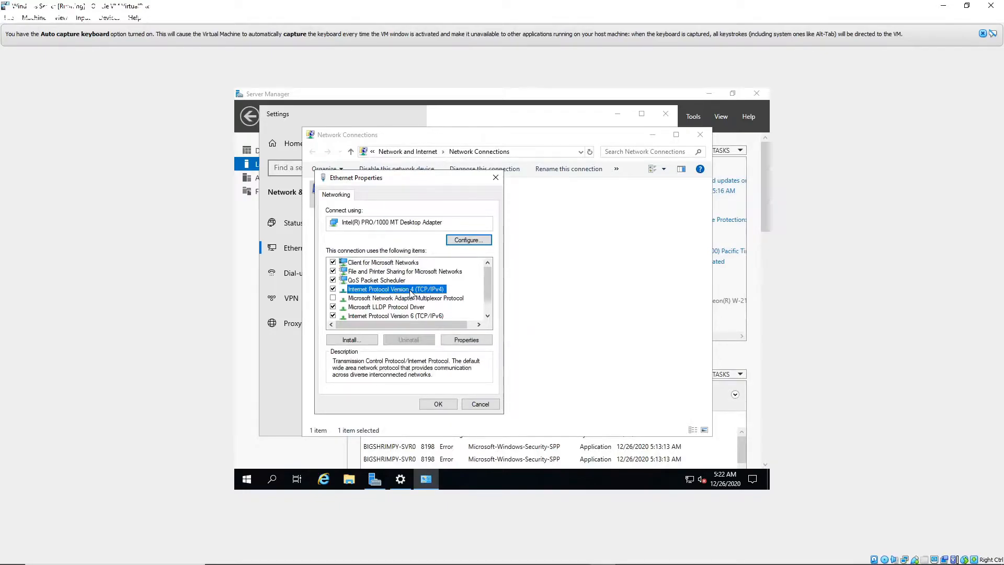
left_click(466, 340)
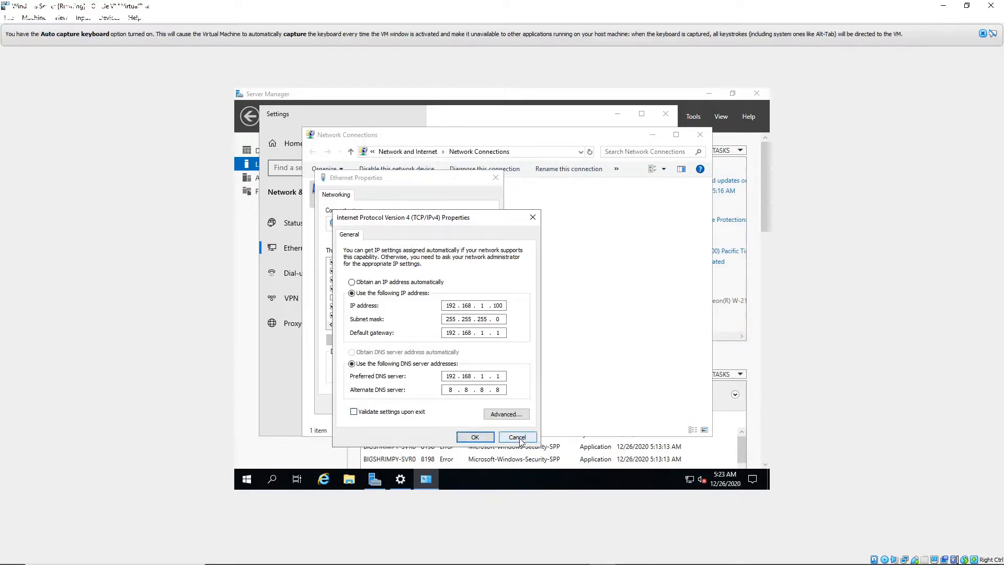
left_click(532, 217)
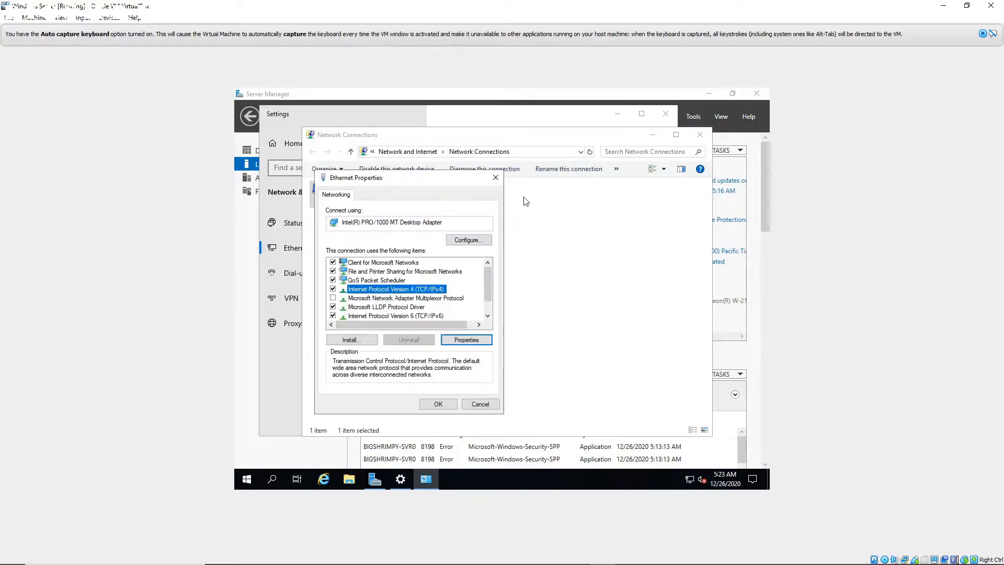
left_click(495, 178)
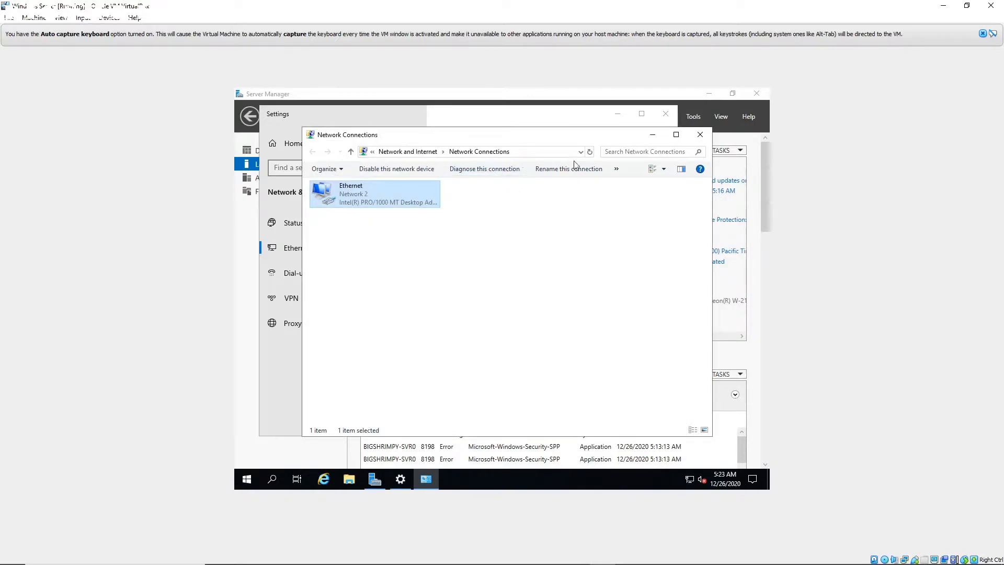
left_click(700, 134)
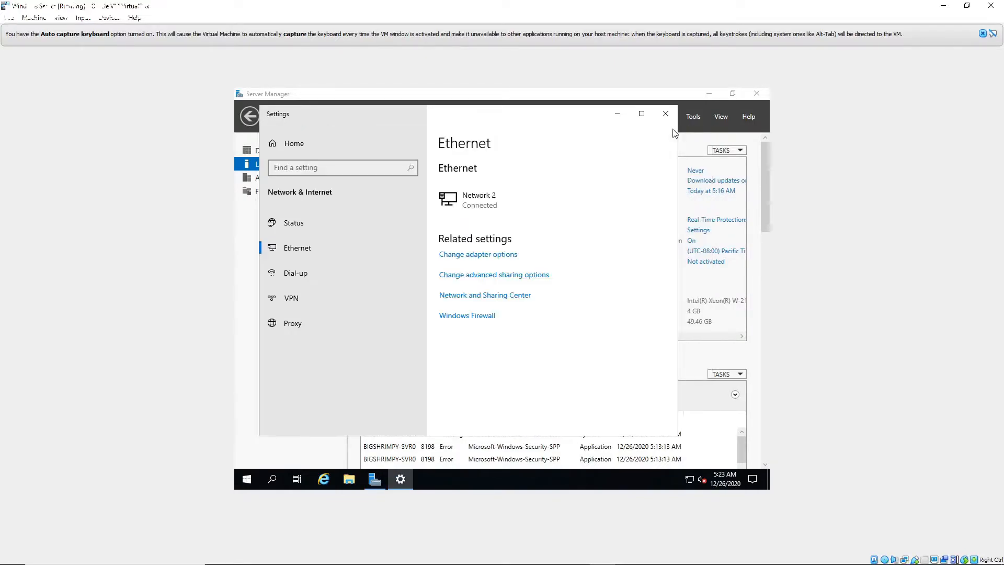
left_click(665, 113)
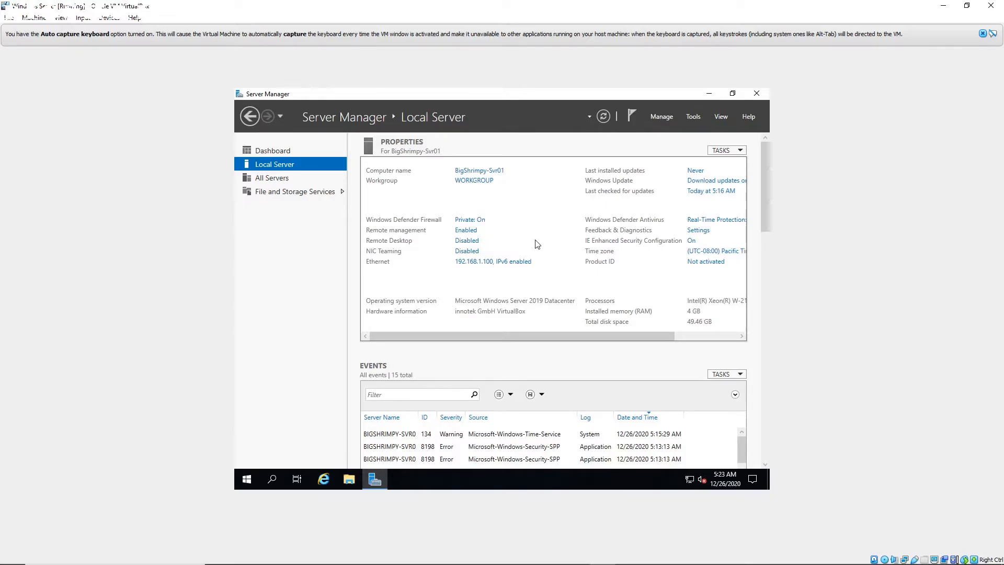
Step: Allow Remote Desktop connections to the local server, keeping Network Level Authentication required, and apply the setting
left_click(471, 242)
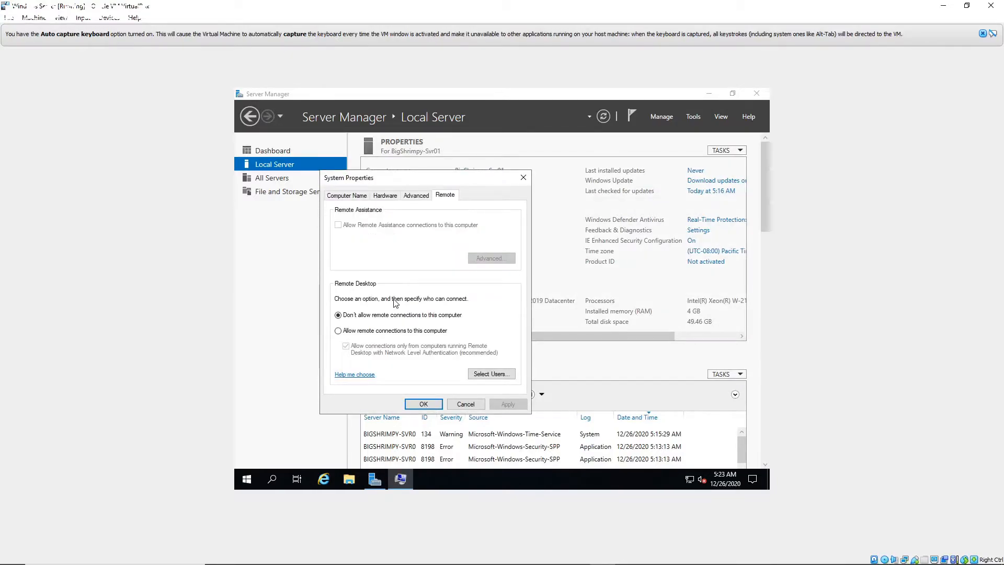
left_click(338, 330)
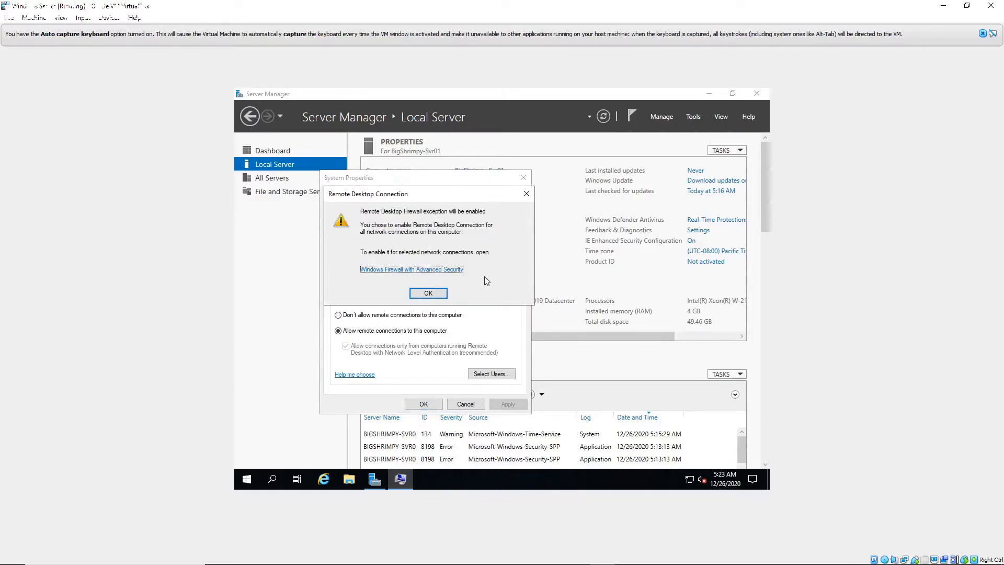
left_click(443, 292)
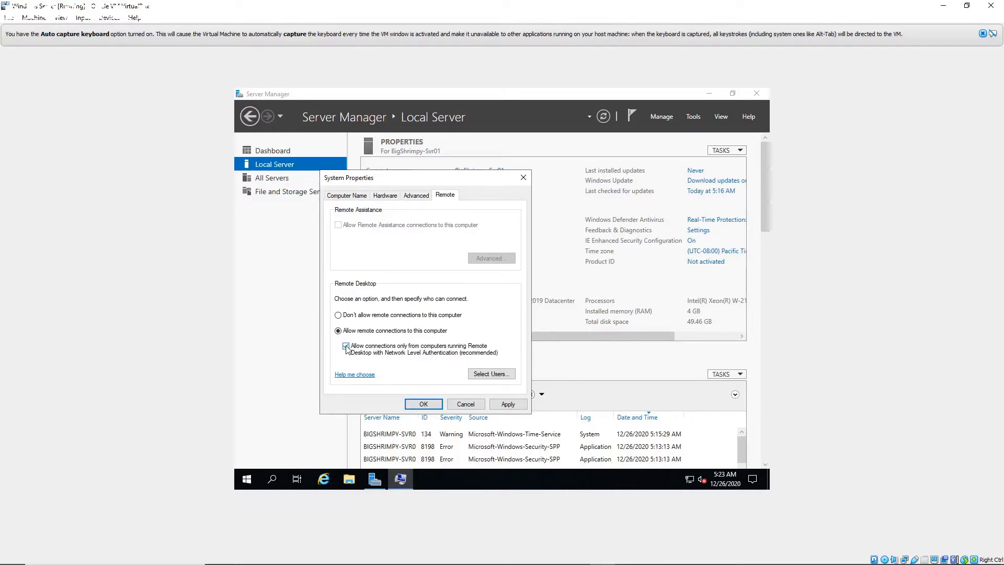
left_click(505, 403)
left_click(465, 404)
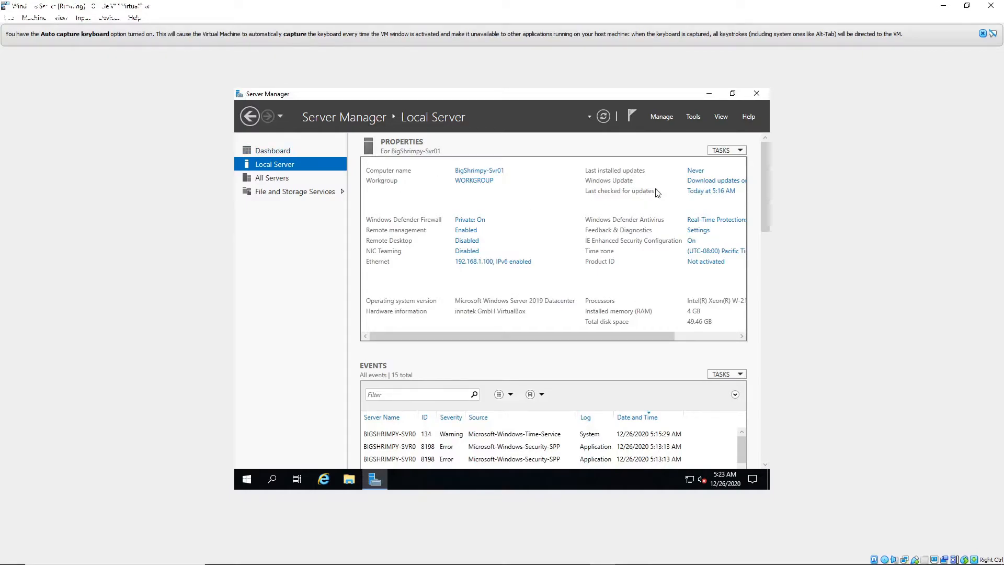
Step: Open Windows Update from the local server's properties and check for updates
scroll(710, 183, "right", 3)
left_click(710, 182)
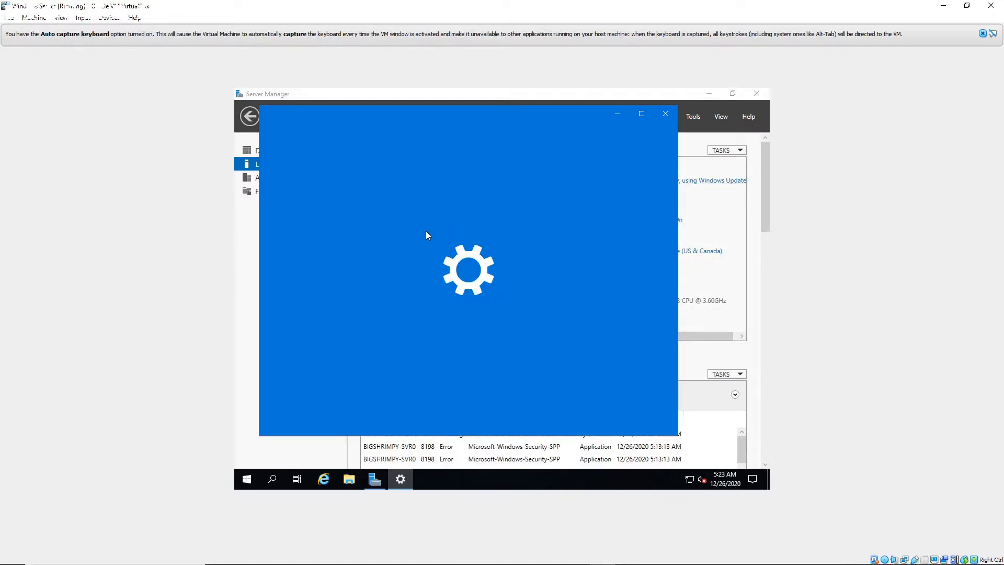
left_click(463, 274)
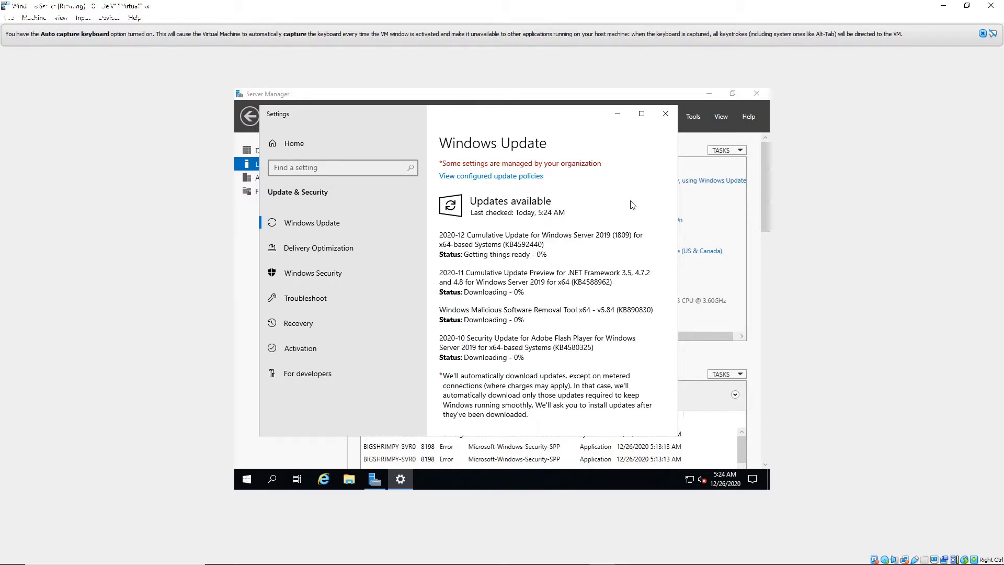
Step: Look through the pending Windows updates and restart the server immediately to finish installing them
scroll(627, 244, "down", 2)
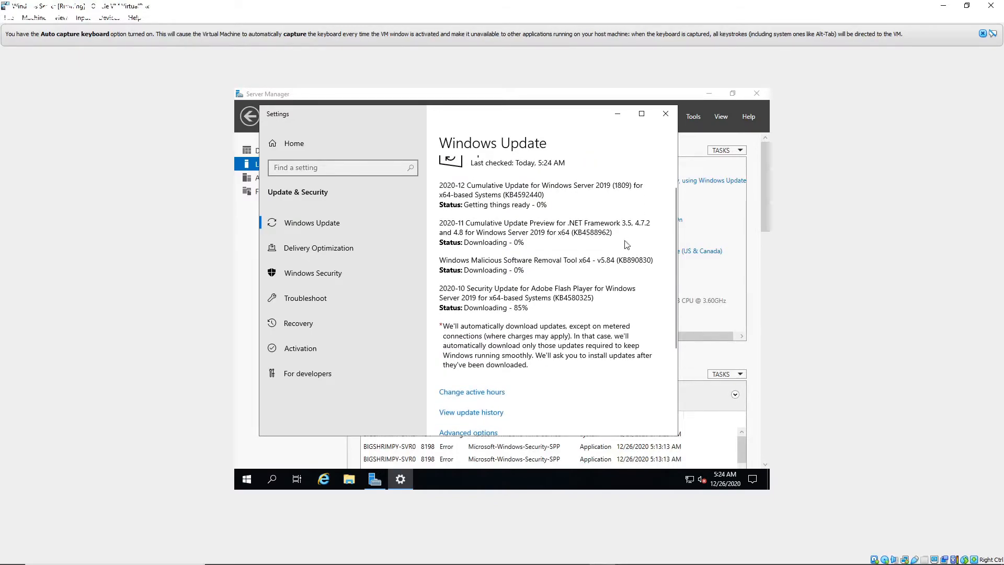
scroll(625, 241, "up", 2)
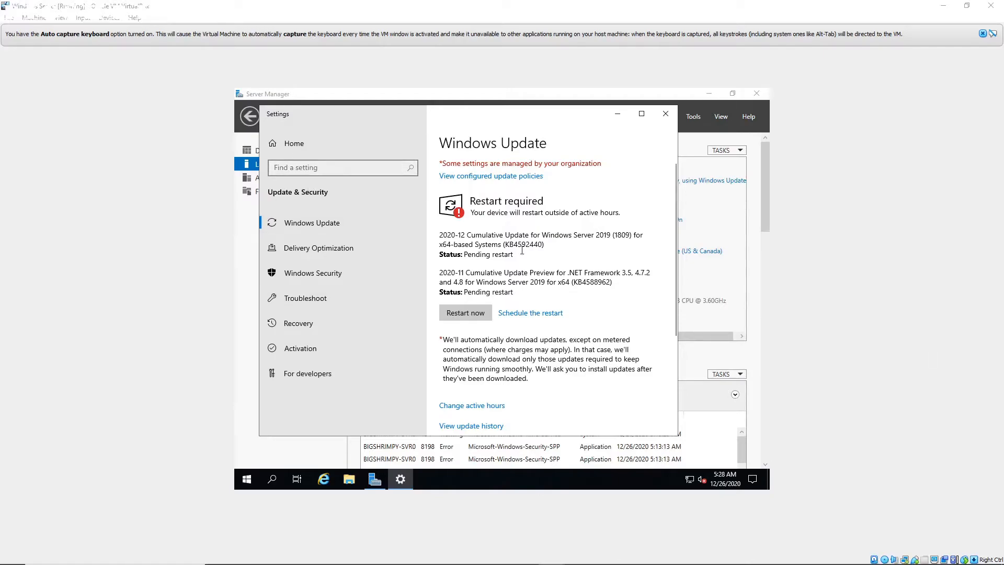
left_click(467, 318)
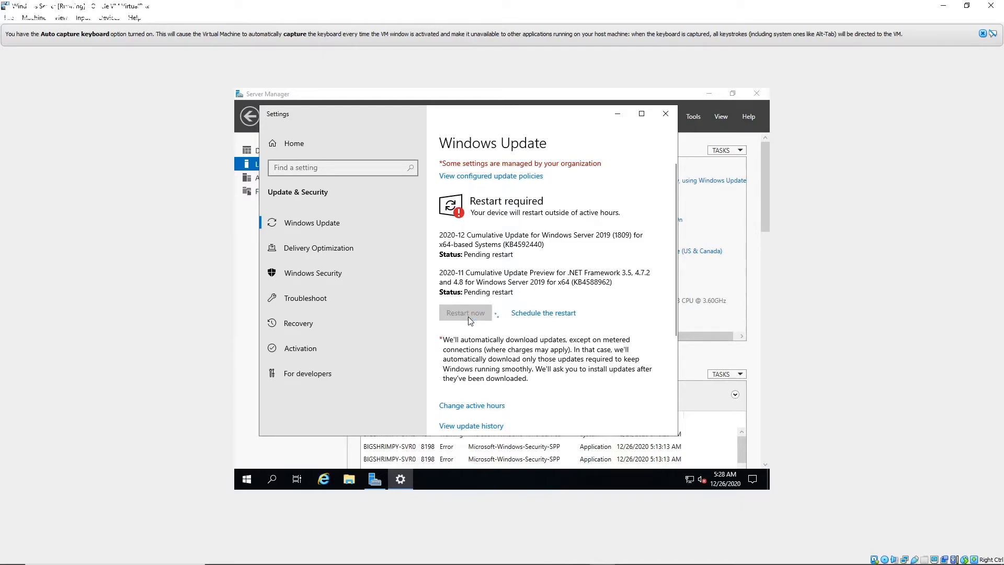